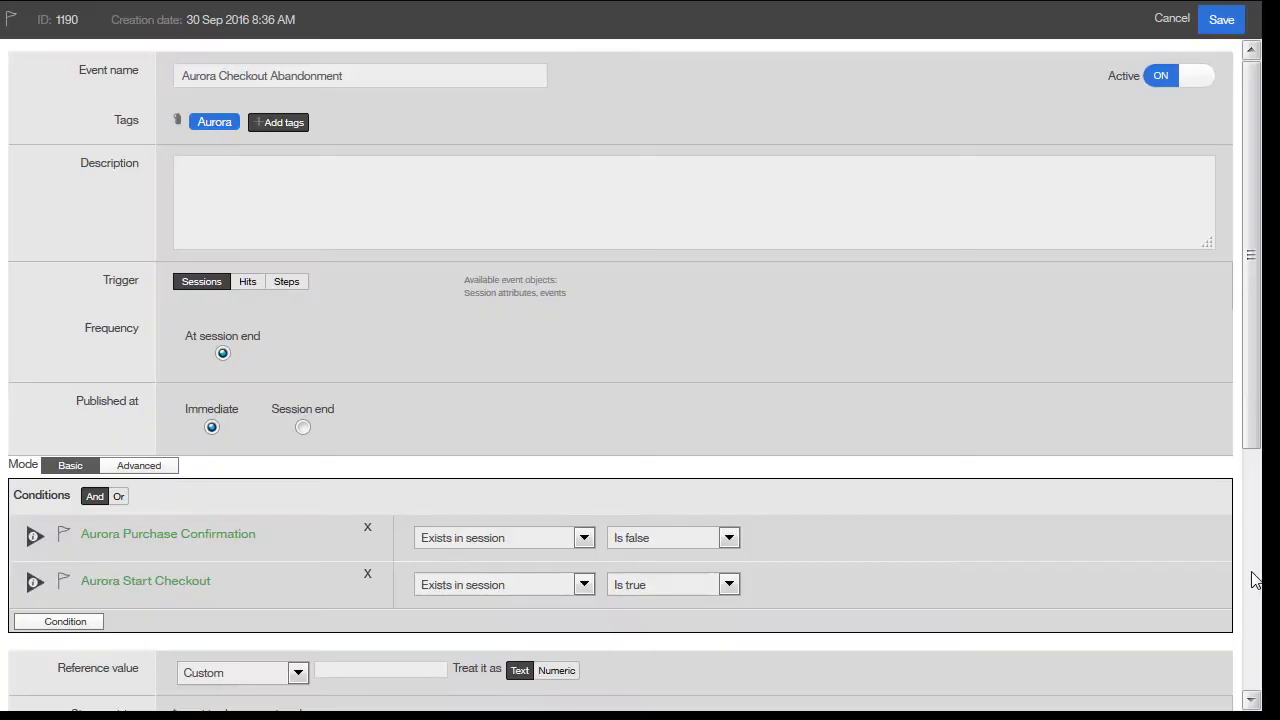
Set the UBX event category of the Aurora Checkout Abandonment event to Business conversion
scroll(1256, 580, "down", 5)
left_click(302, 508)
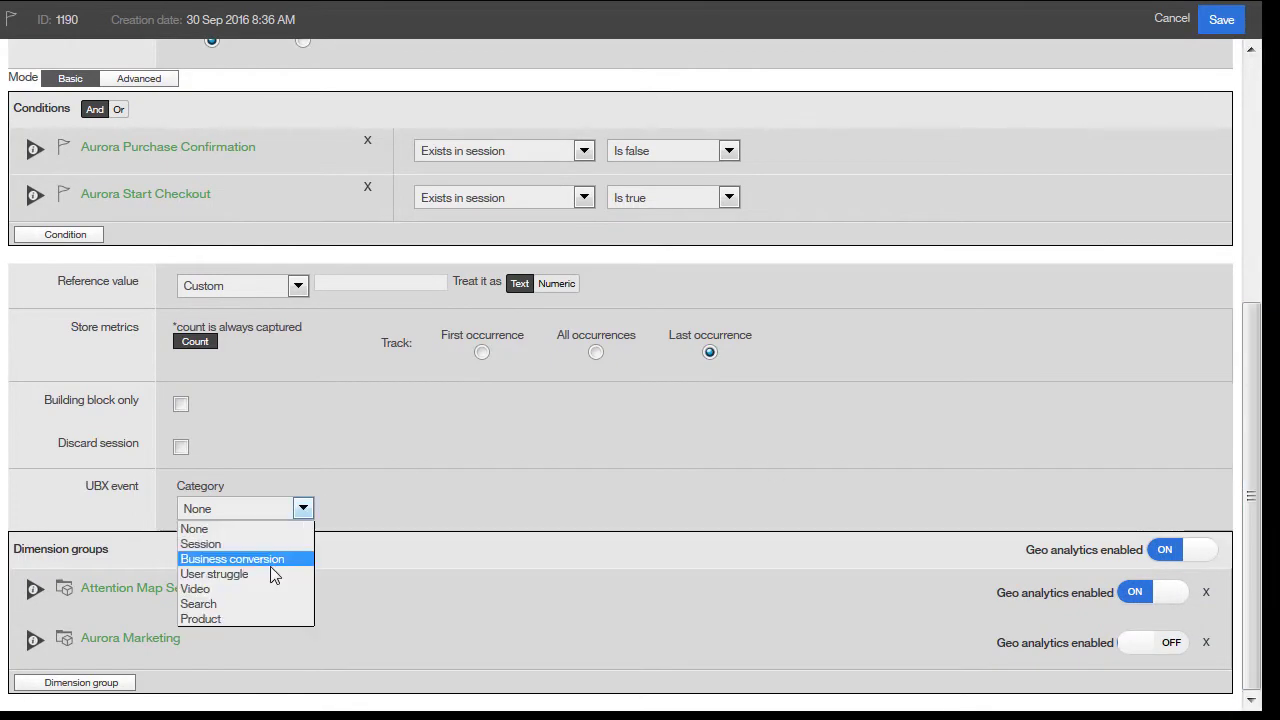
left_click(272, 558)
left_click(437, 510)
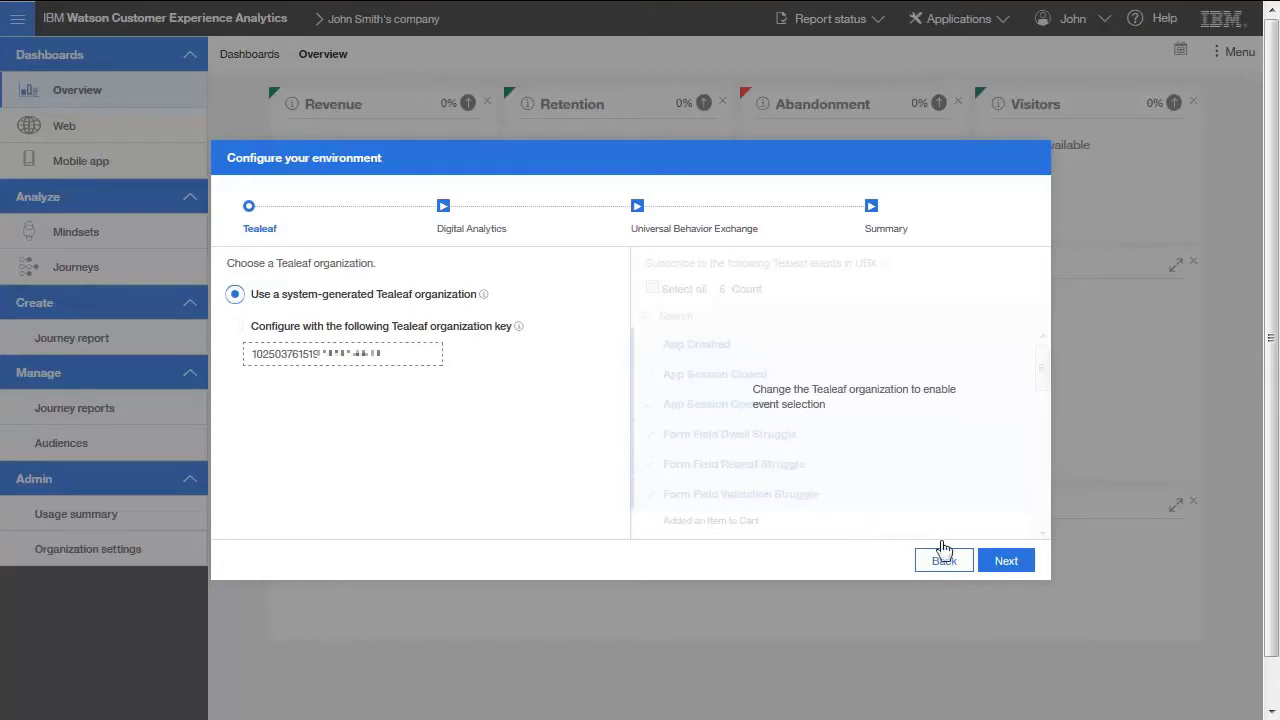
Keep the system-generated Tealeaf organization and select the Enterprise client ID for Digital Analytics
left_click(1006, 561)
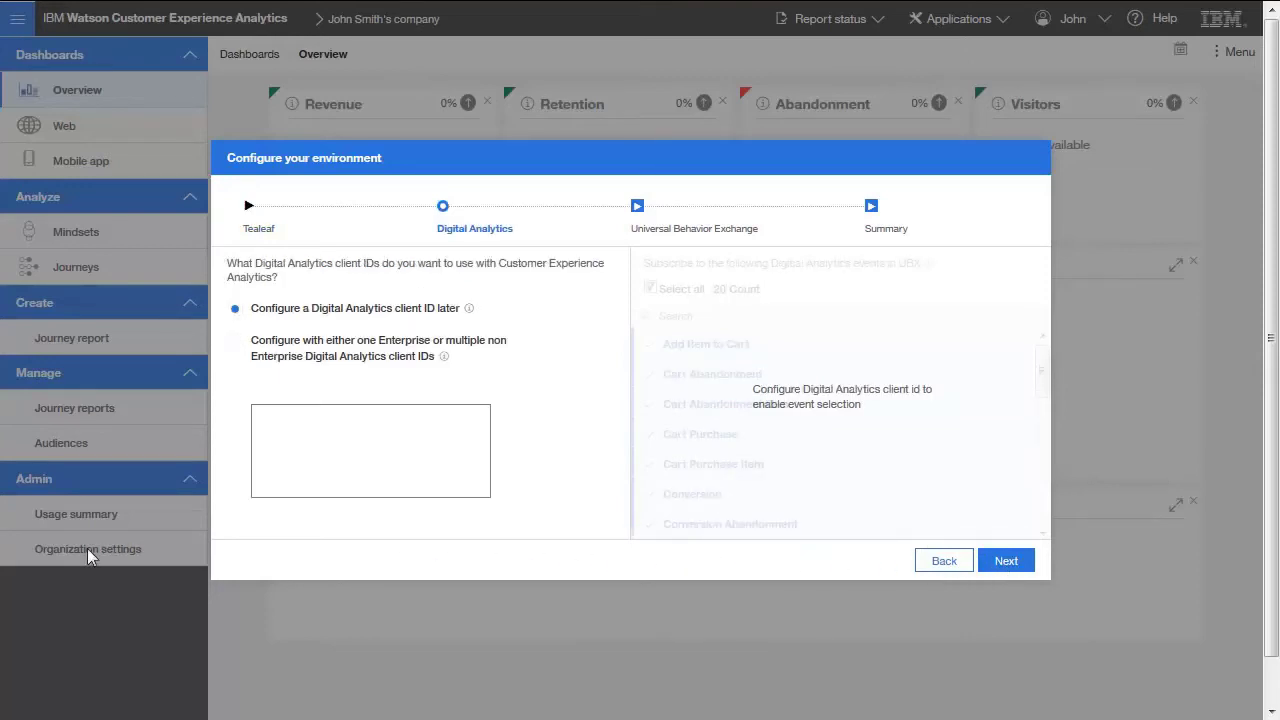
left_click(235, 340)
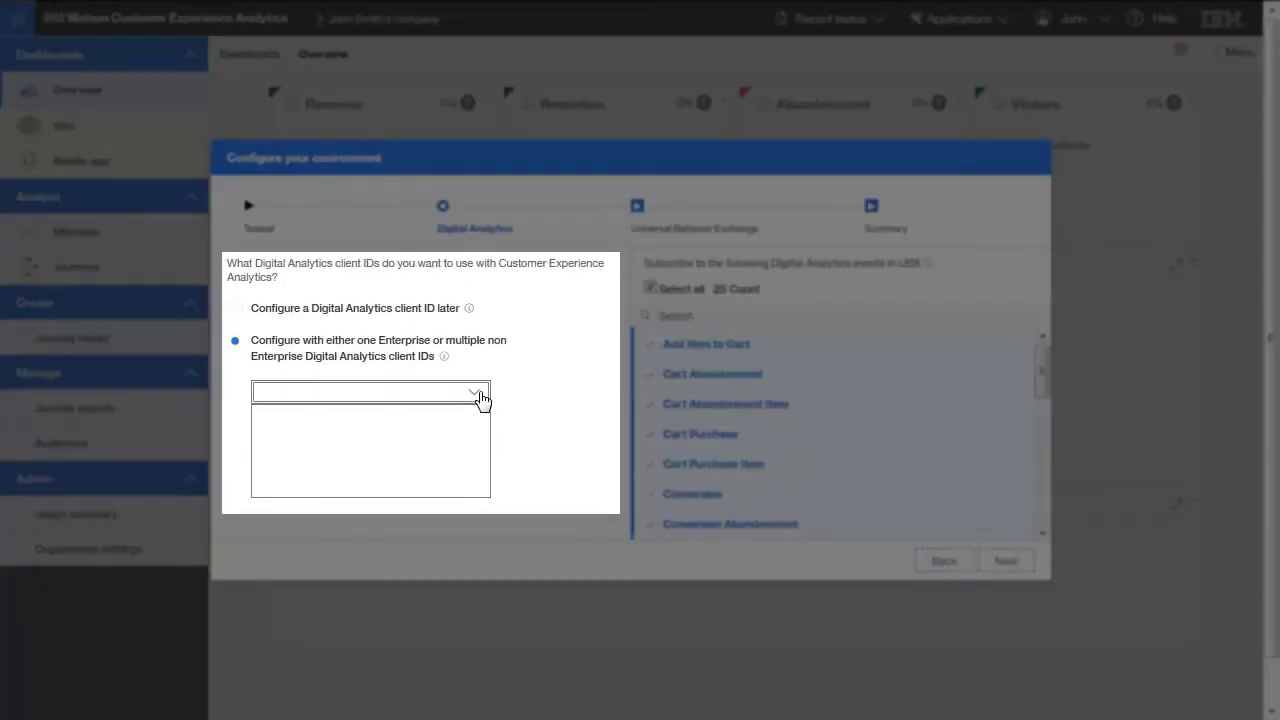
left_click(481, 396)
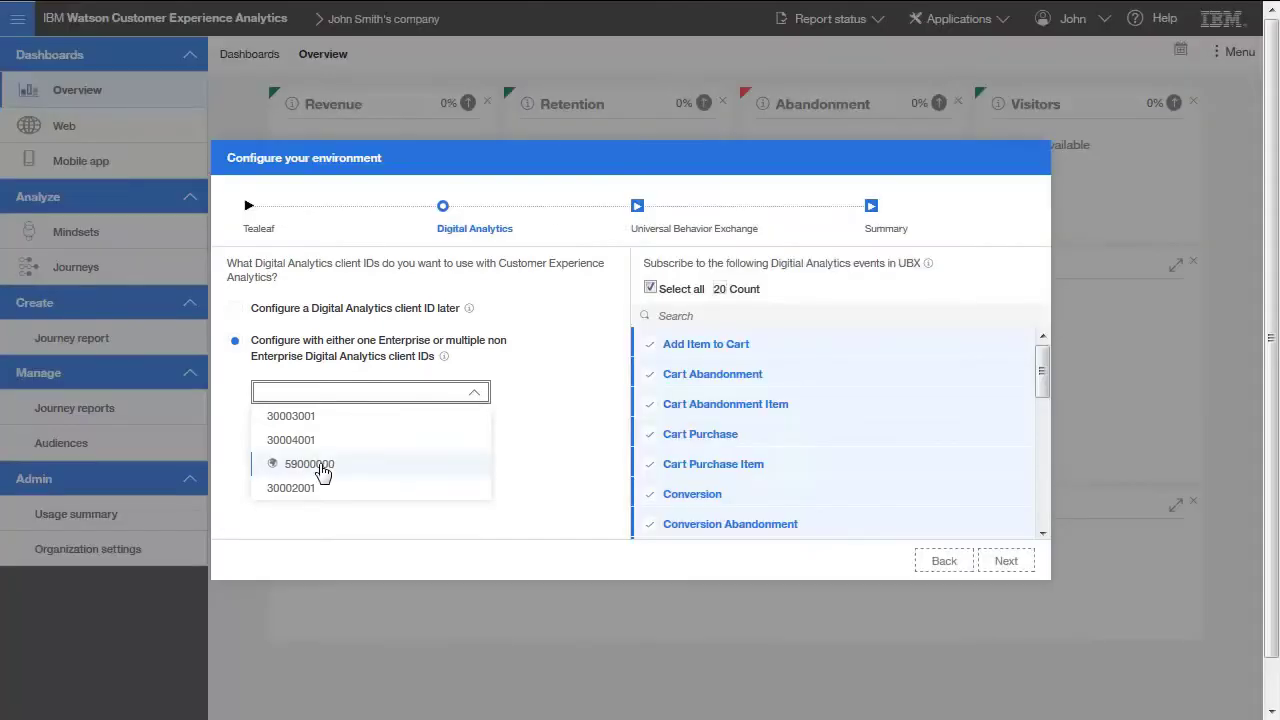
left_click(309, 464)
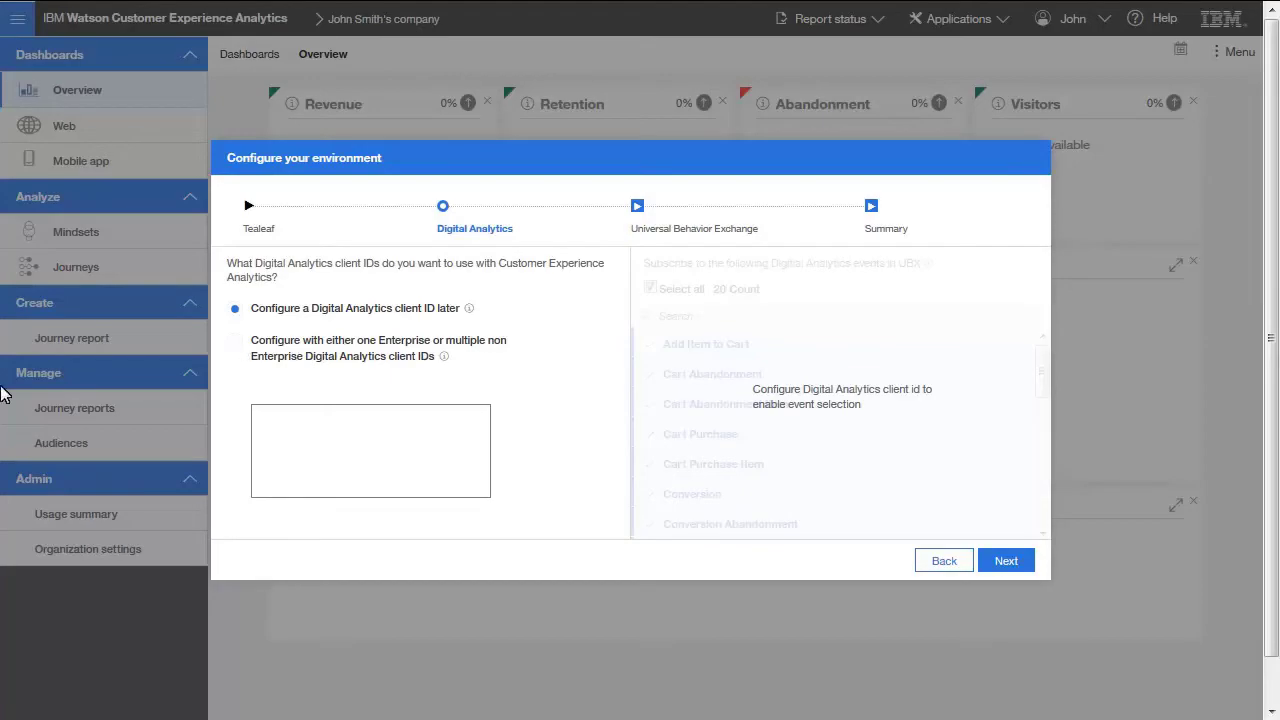
Link the IBMid to Digital Analytics from the client ID option by submitting the client ID, username and account password
left_click(240, 344)
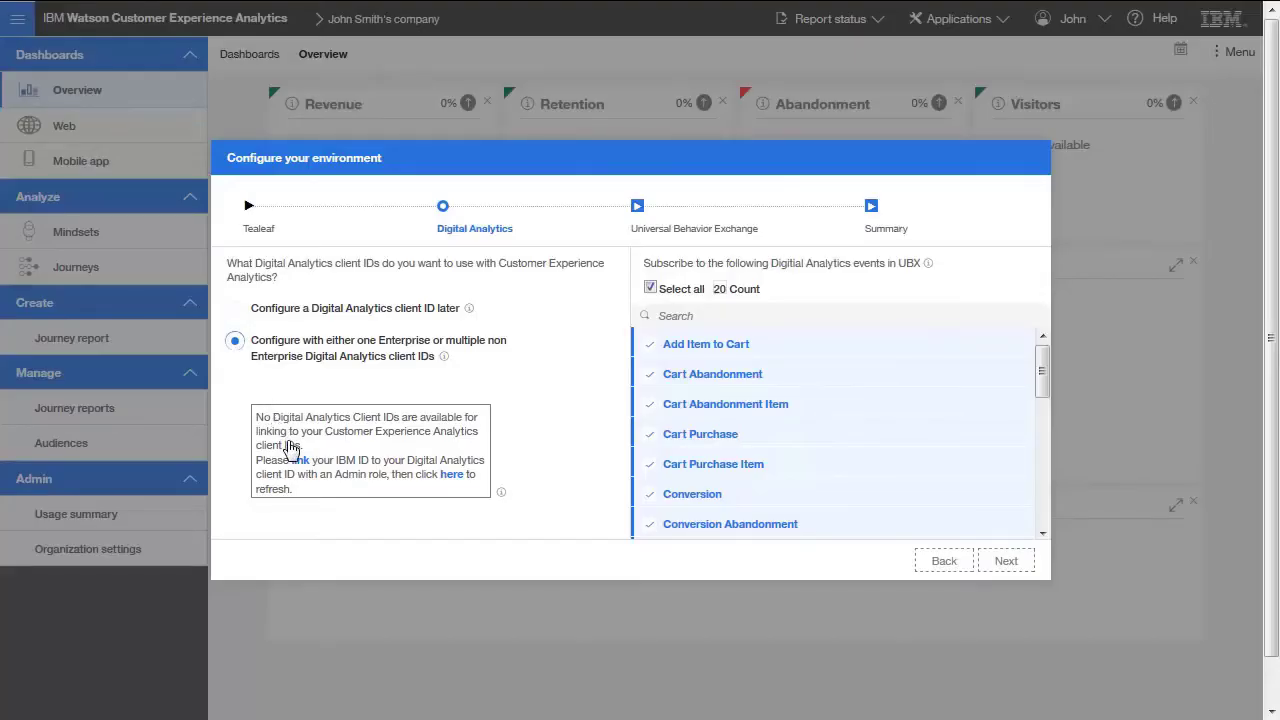
left_click(300, 461)
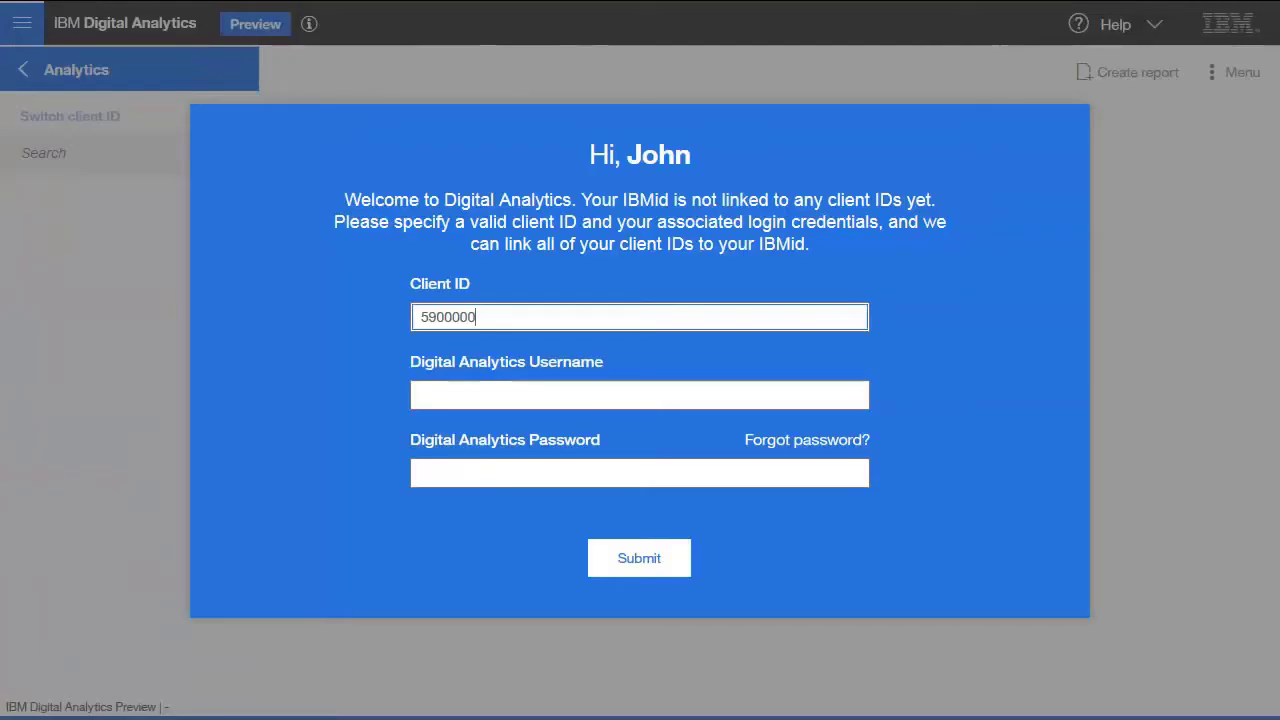
key("Tab")
type("cxademo1")
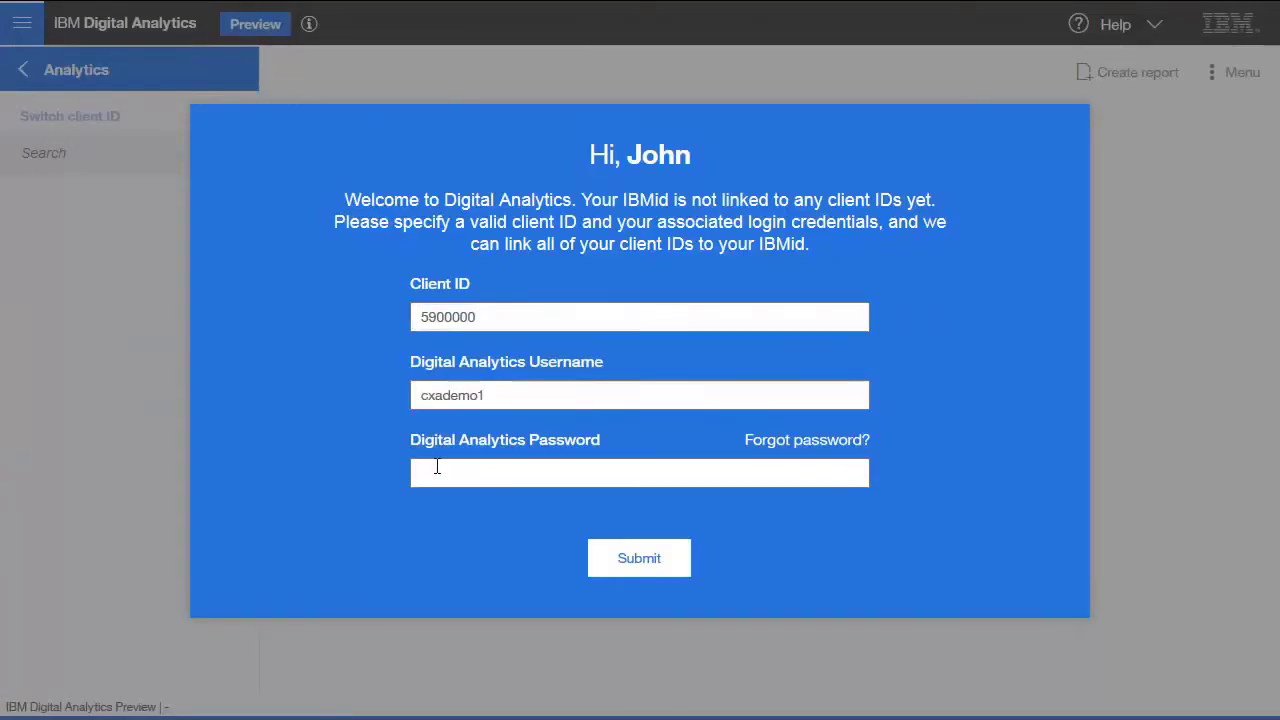
left_click(557, 468)
type("••••••••••")
key("Return")
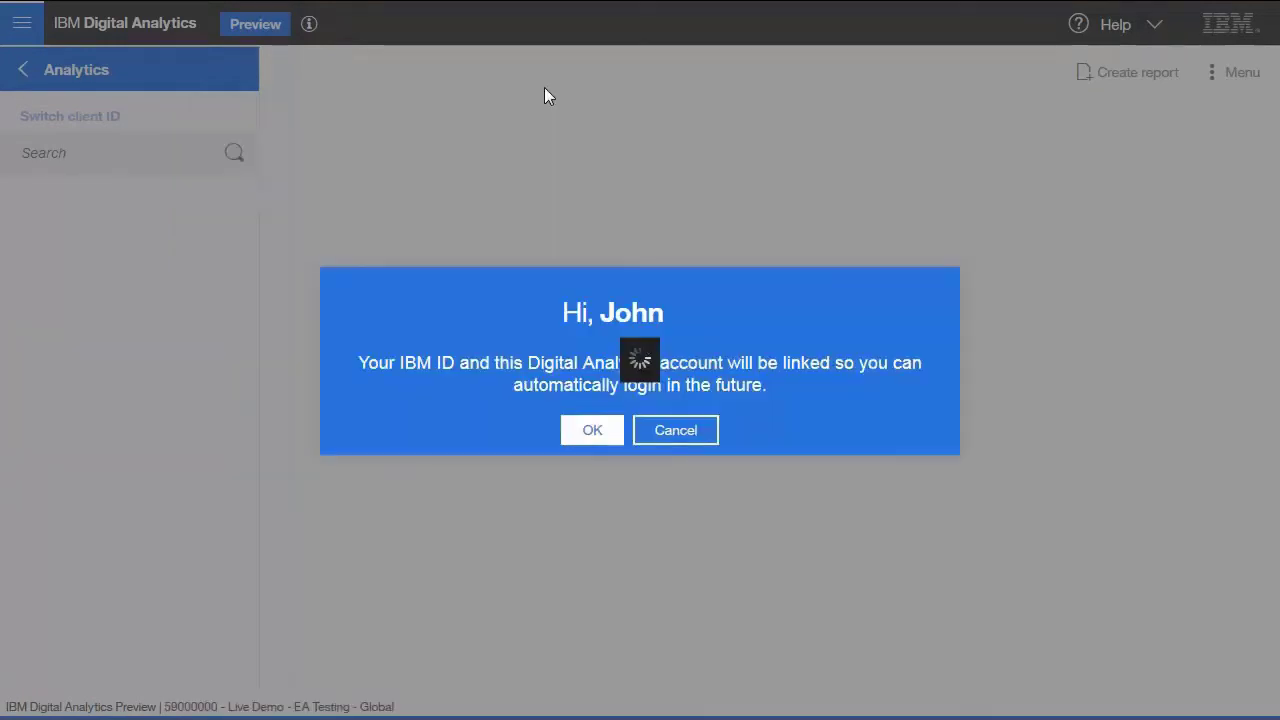
left_click(588, 438)
left_click(638, 419)
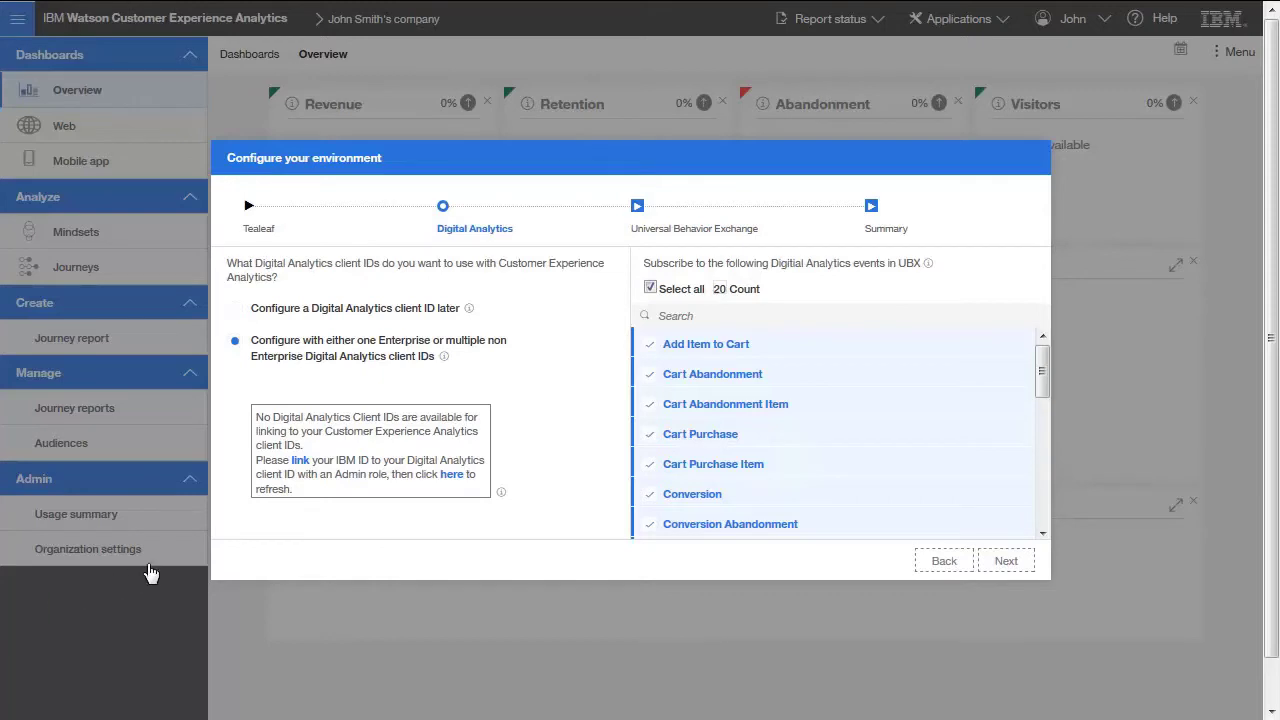
Refresh the available Digital Analytics client IDs and select the Enterprise one
left_click(452, 476)
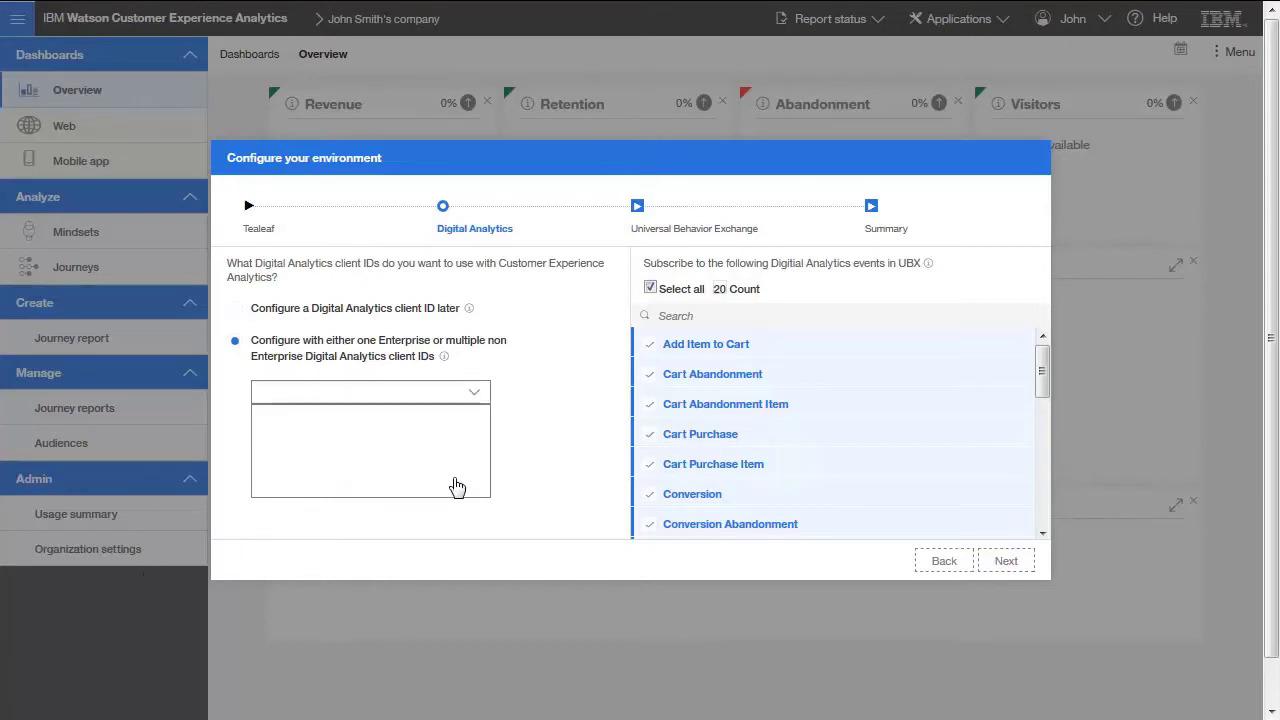
left_click(477, 393)
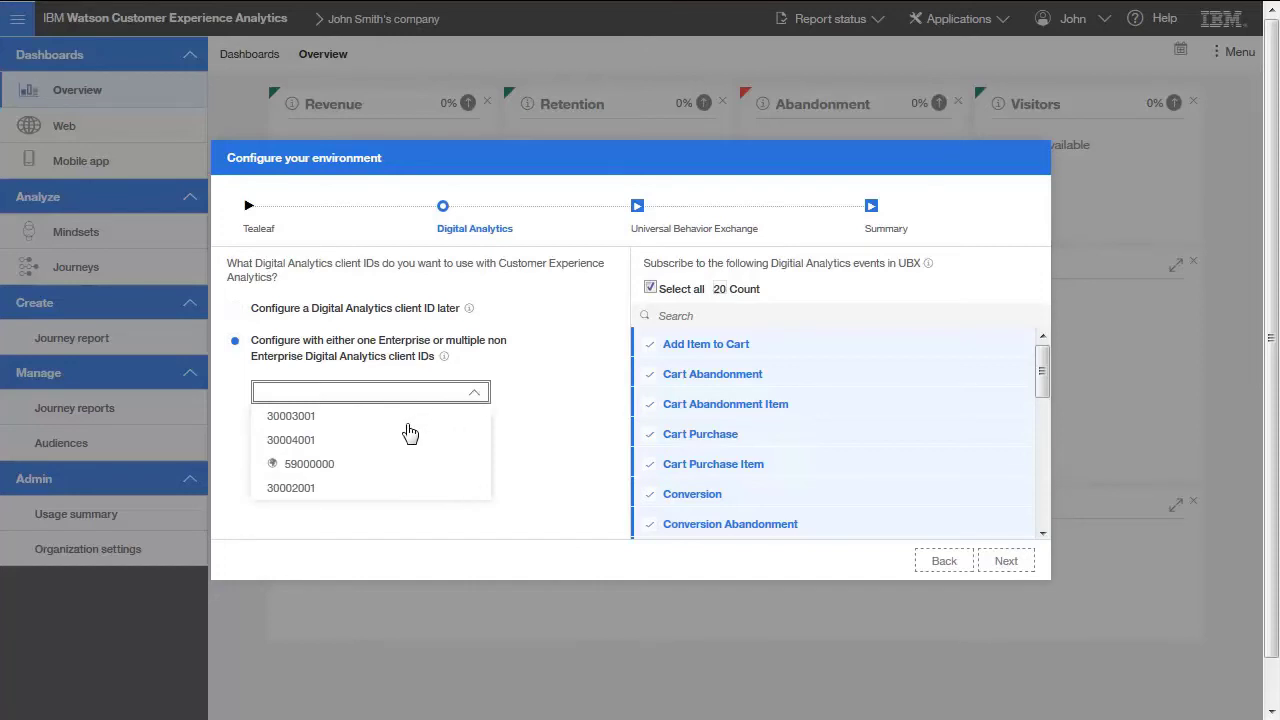
left_click(323, 466)
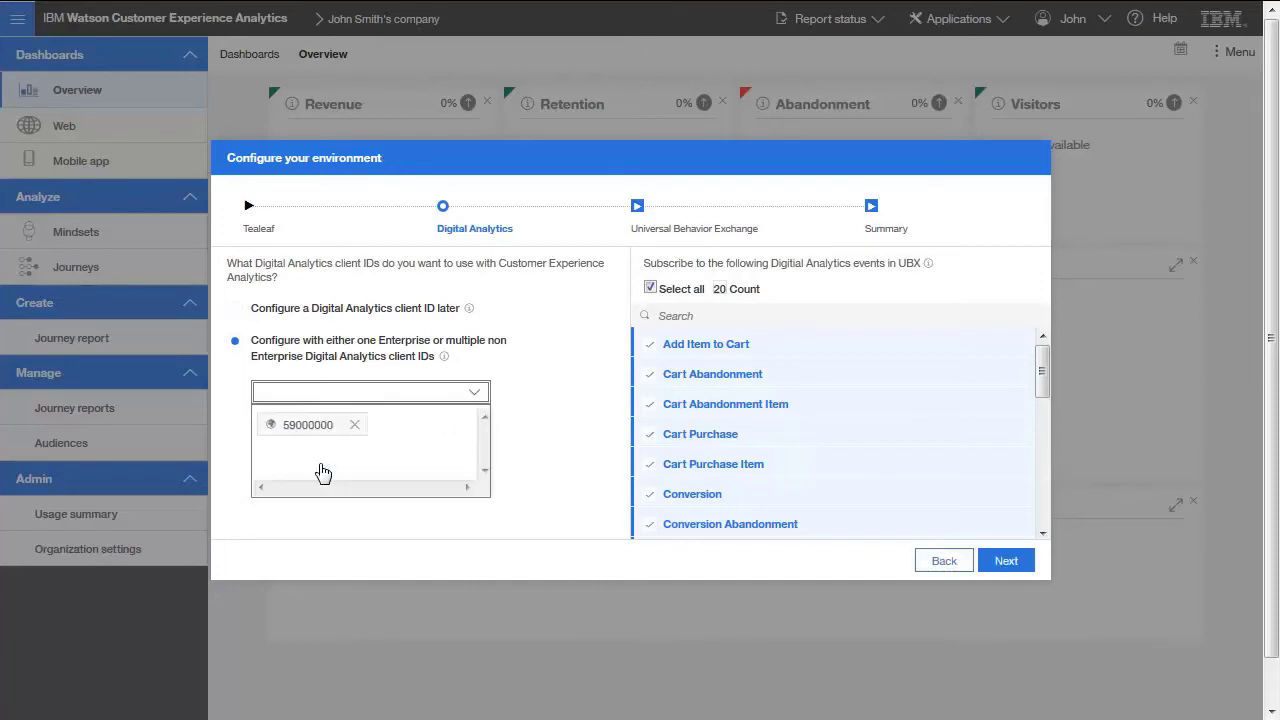
Select the first two non-Enterprise Digital Analytics client IDs instead of the Enterprise one
left_click(476, 393)
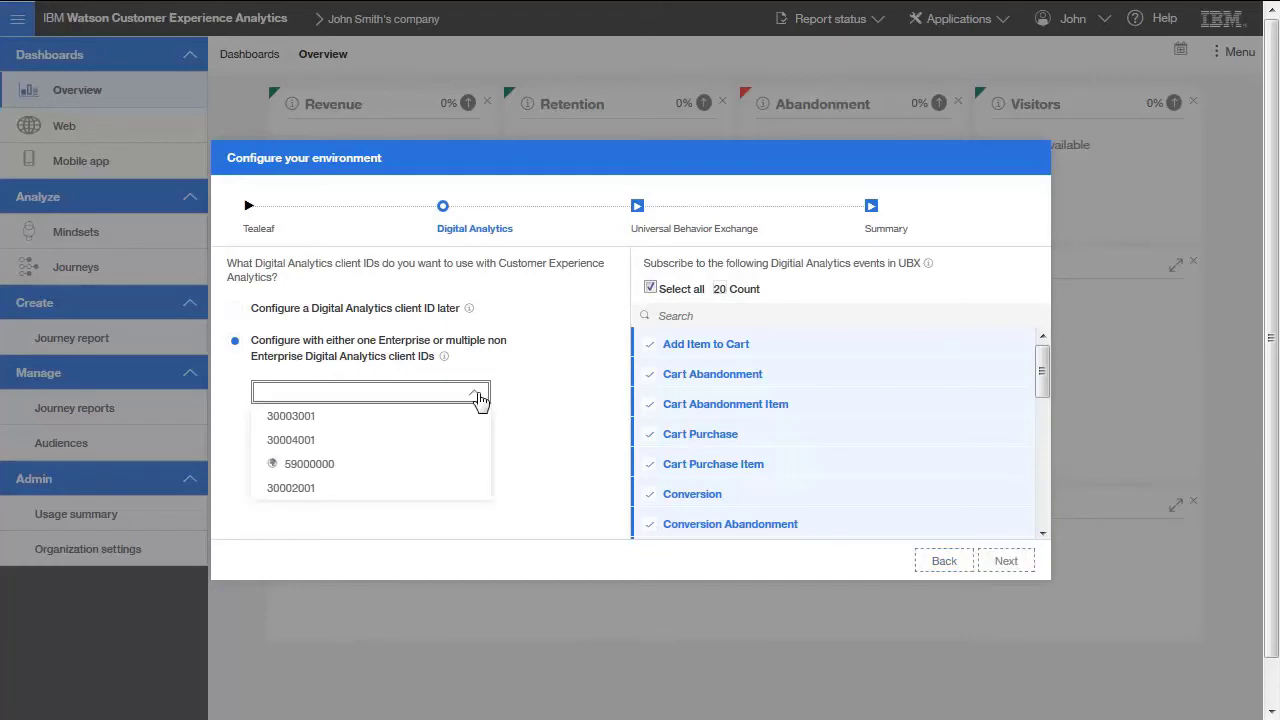
left_click(357, 420)
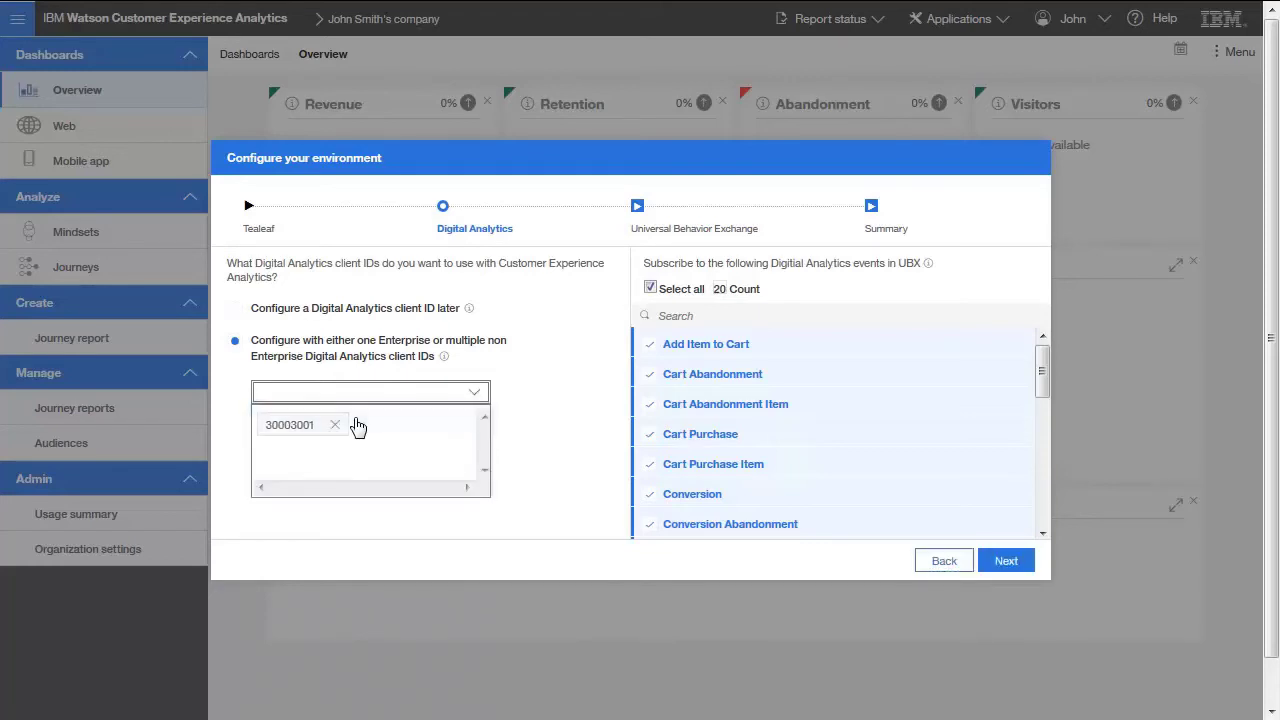
left_click(477, 395)
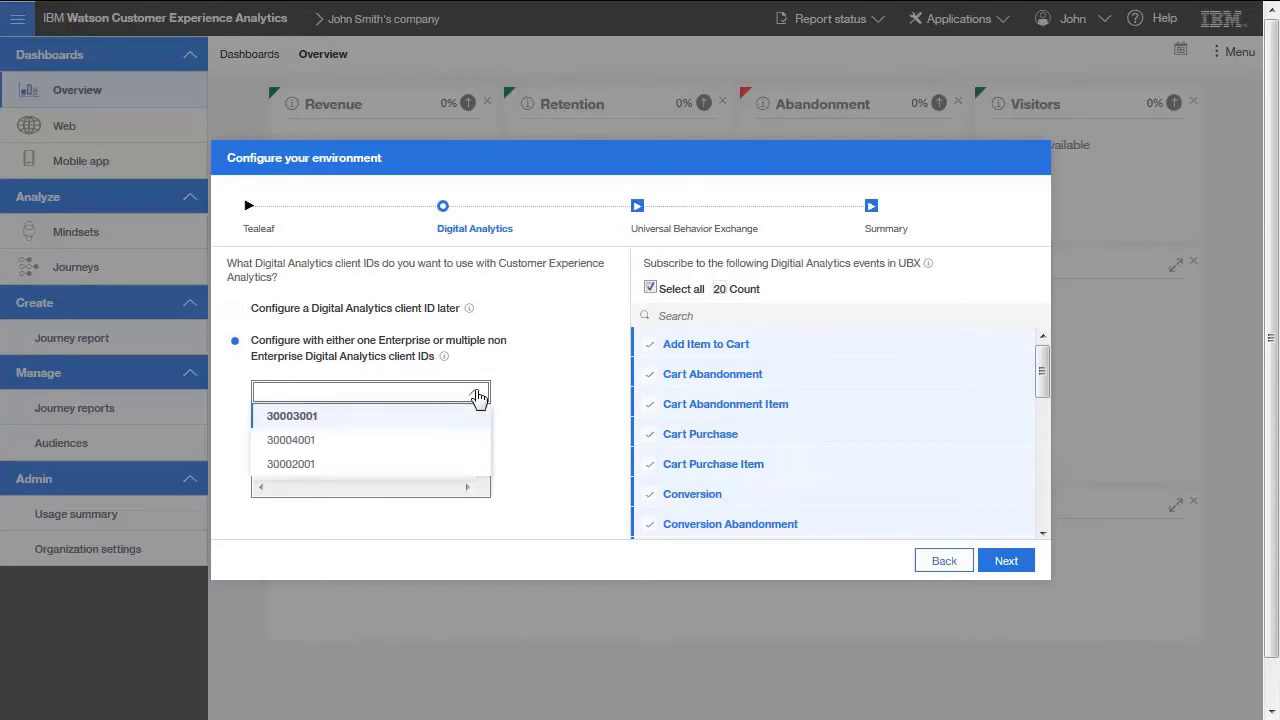
left_click(307, 443)
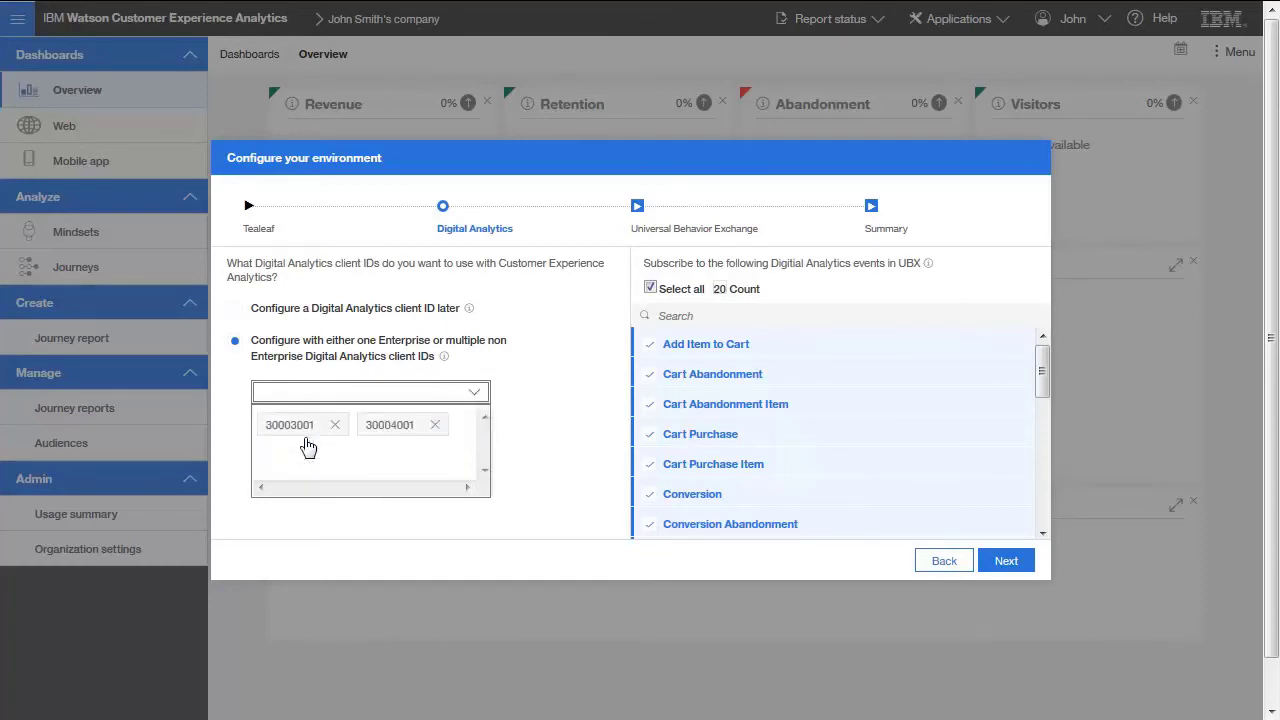
left_click(477, 395)
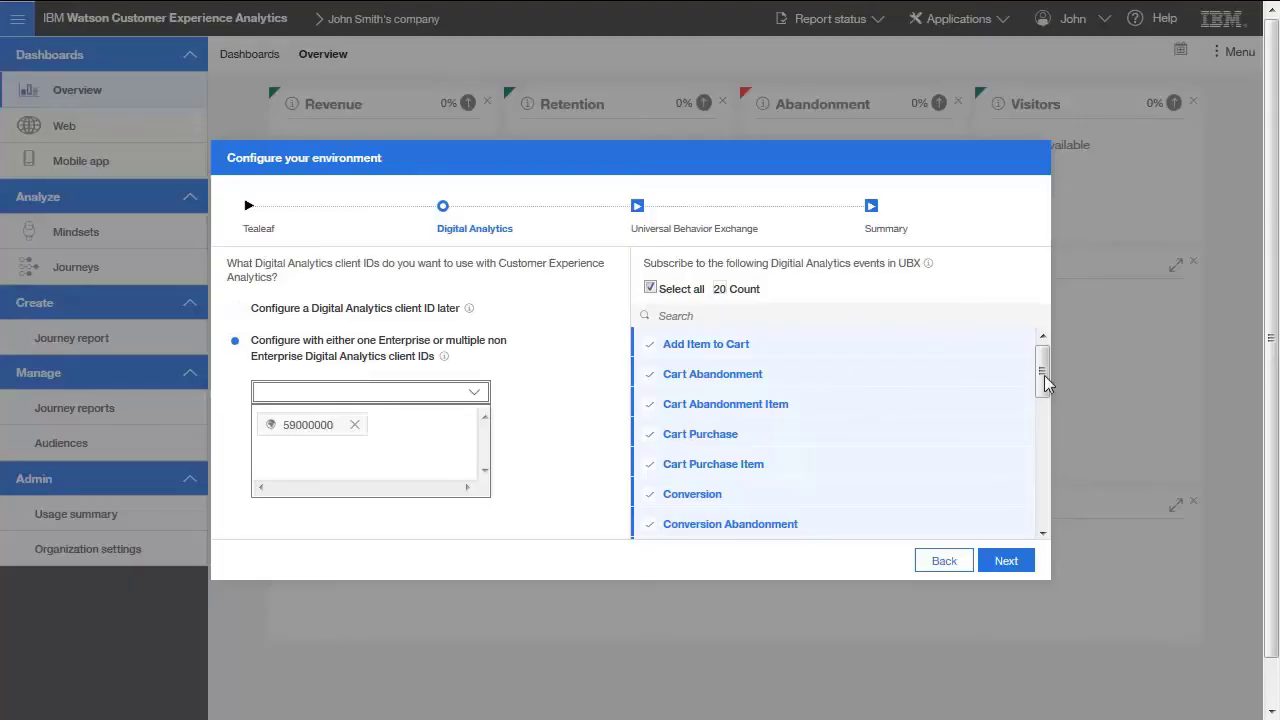
Deselect all Digital Analytics events for the UBX subscription and select them all again
left_click_drag(1043, 383, 1020, 526)
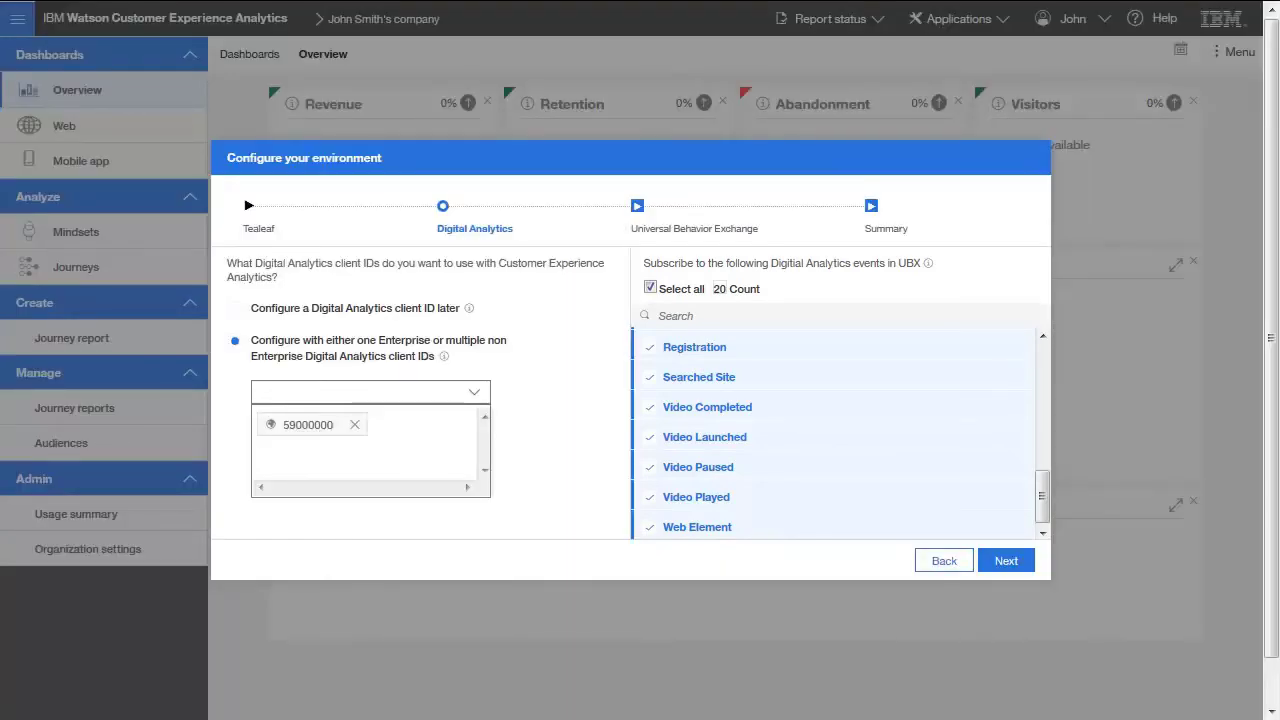
left_click(650, 288)
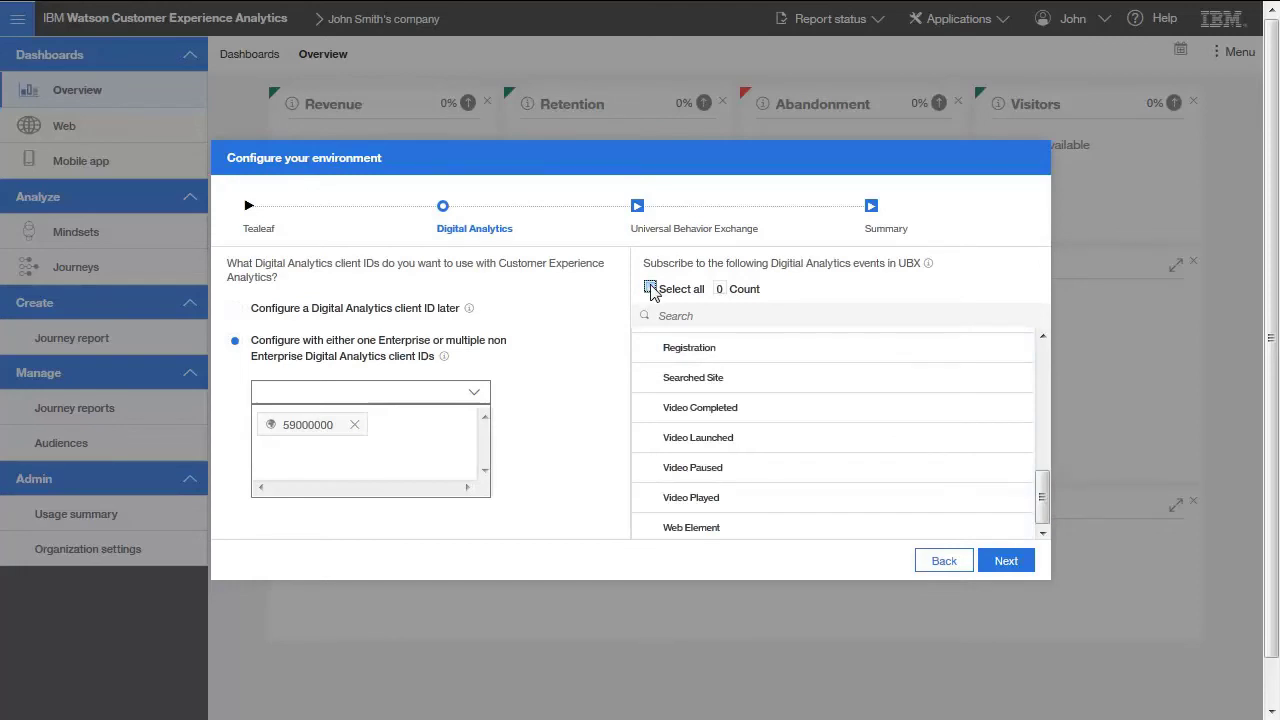
left_click(651, 289)
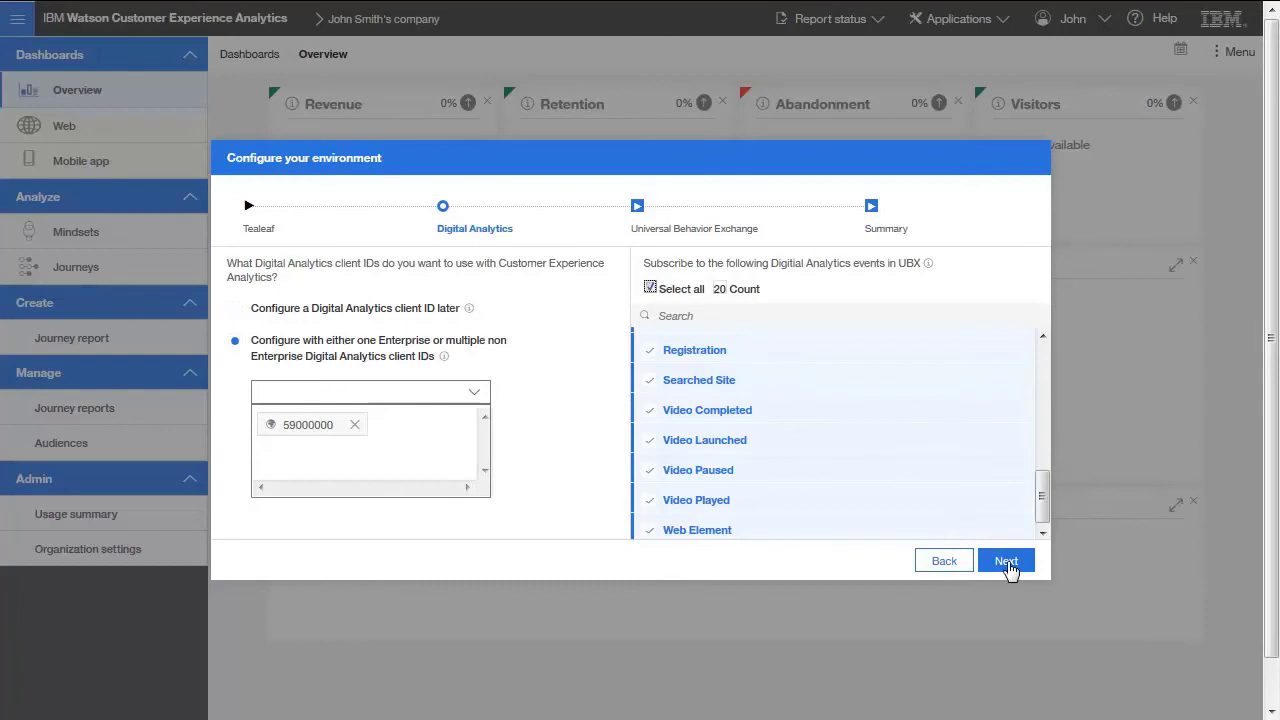
Accept the Digital Analytics settings with a system-generated UBX account and run the environment configuration
left_click(1006, 560)
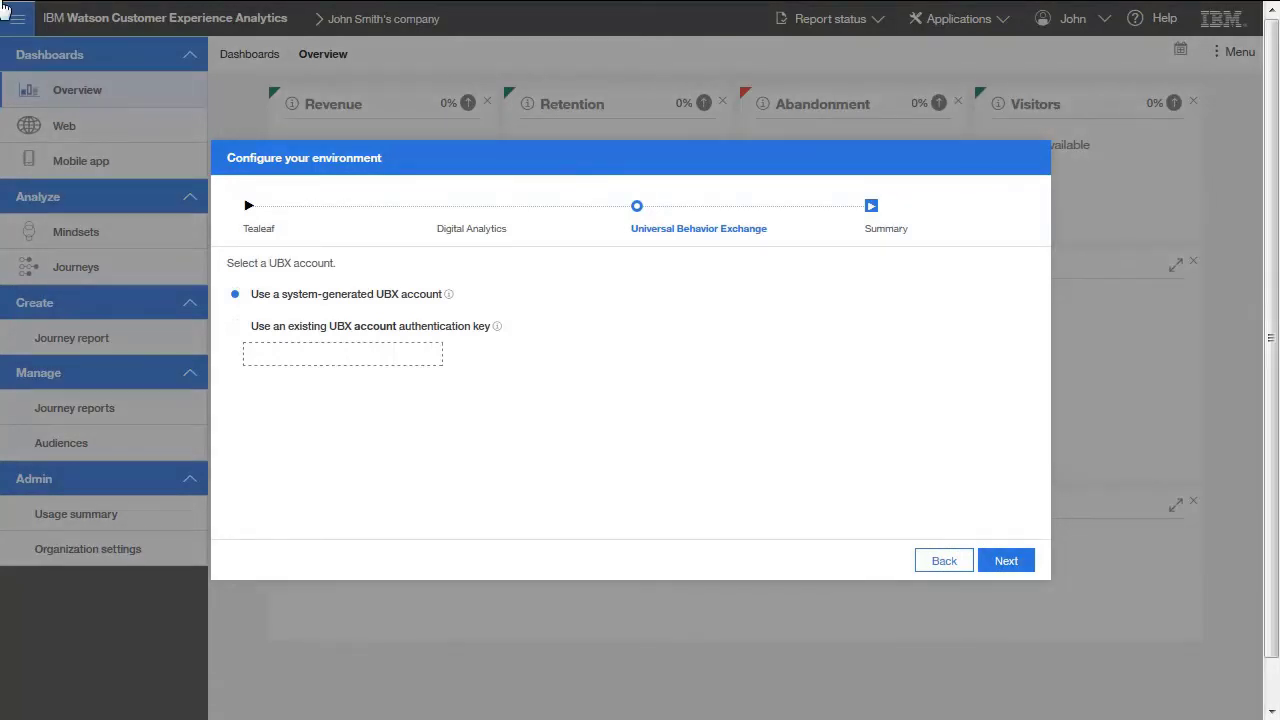
left_click(1013, 566)
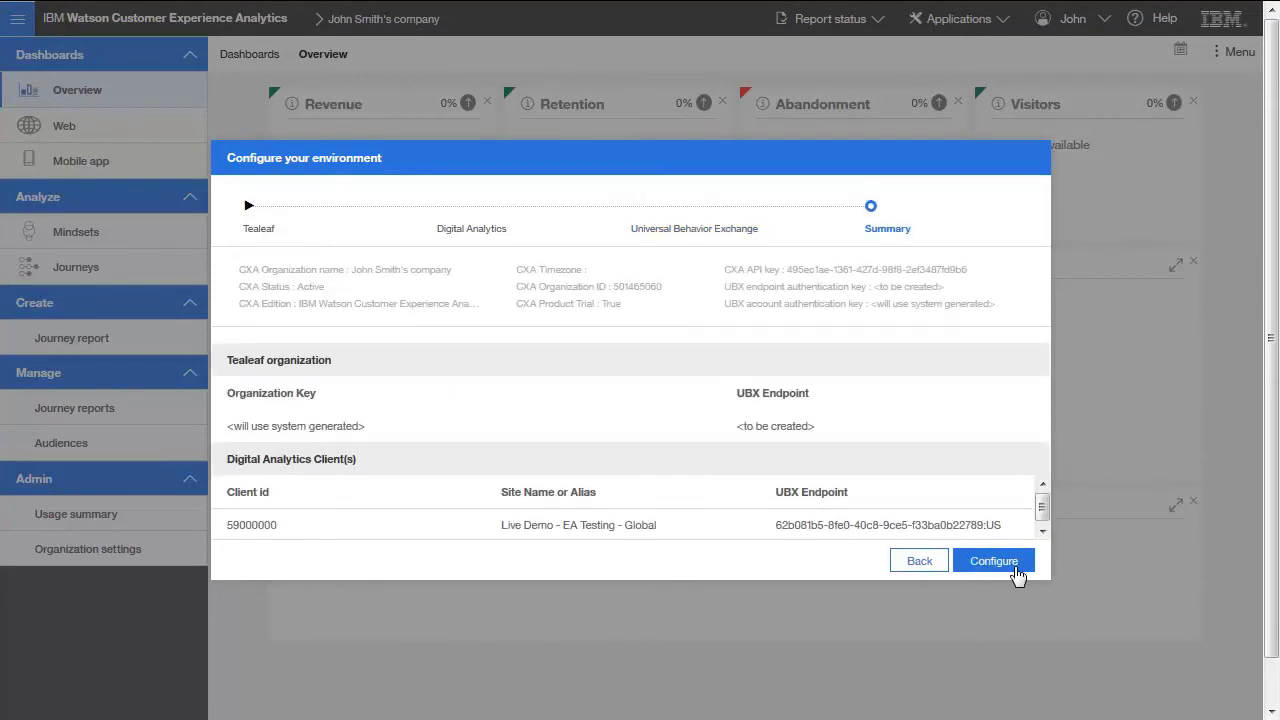
left_click(993, 561)
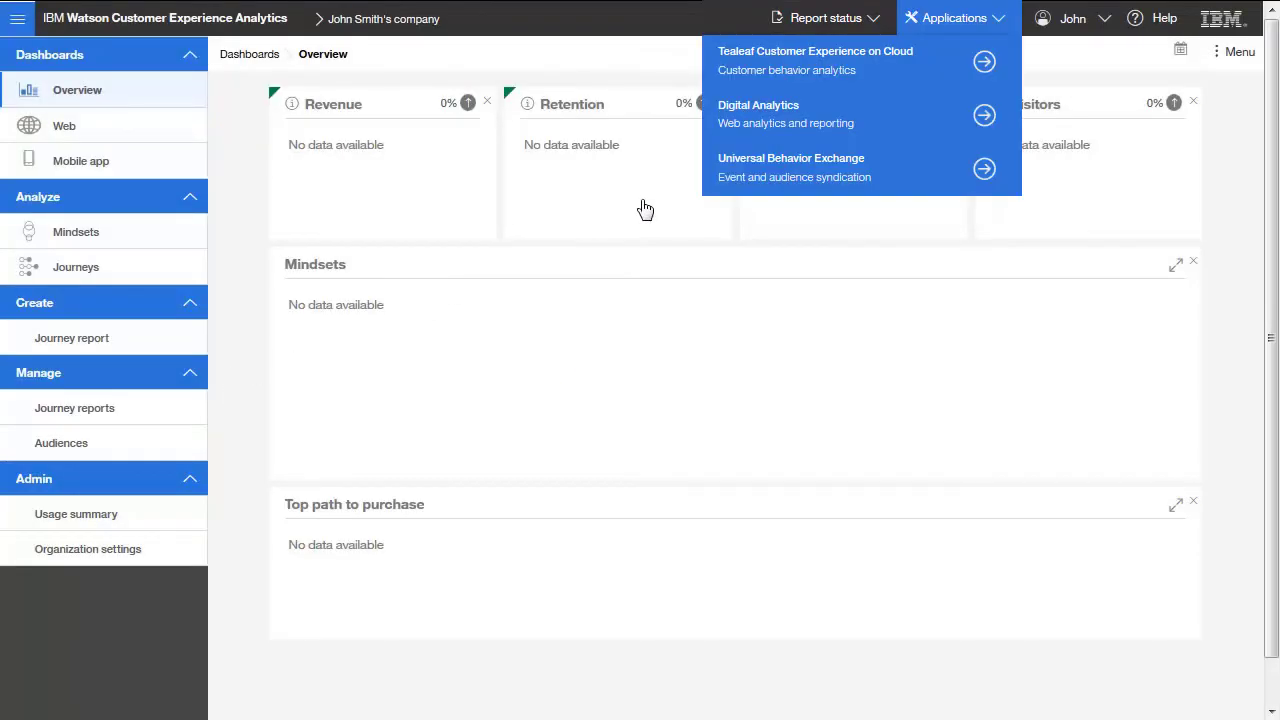
Open the organization settings to examine the configured Tealeaf account and Digital Analytics clients
left_click(1075, 19)
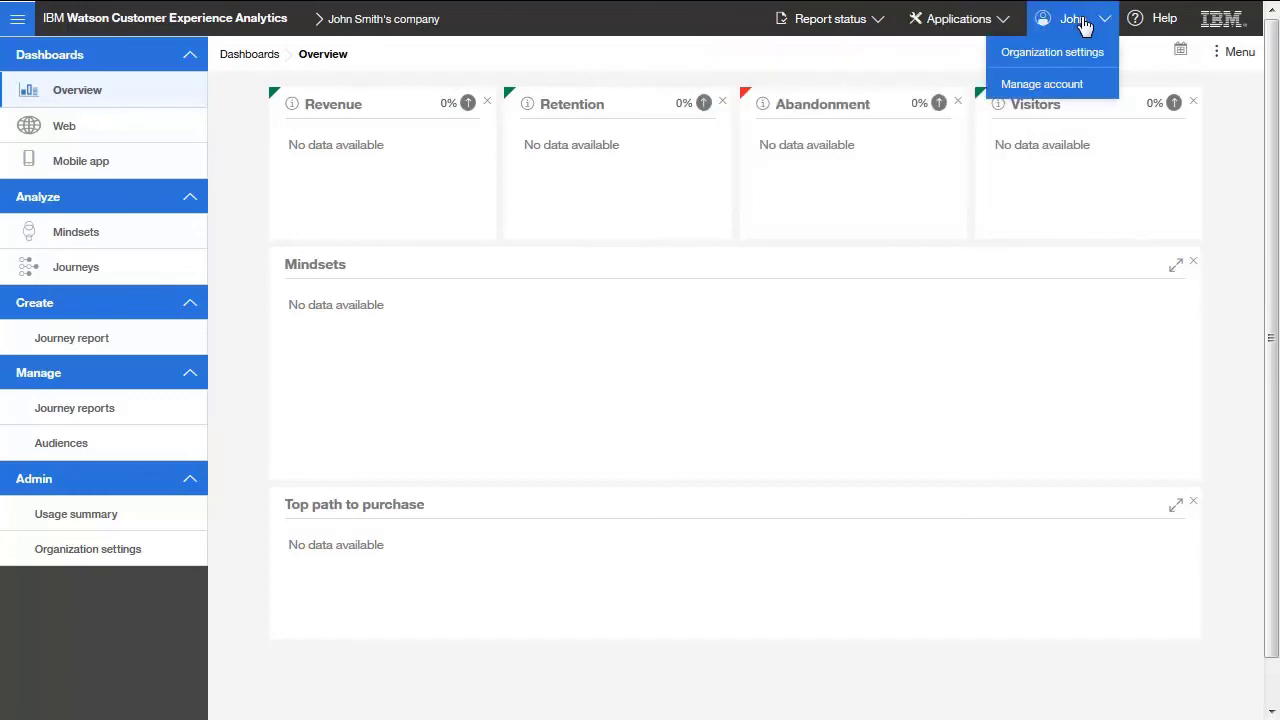
left_click(1074, 52)
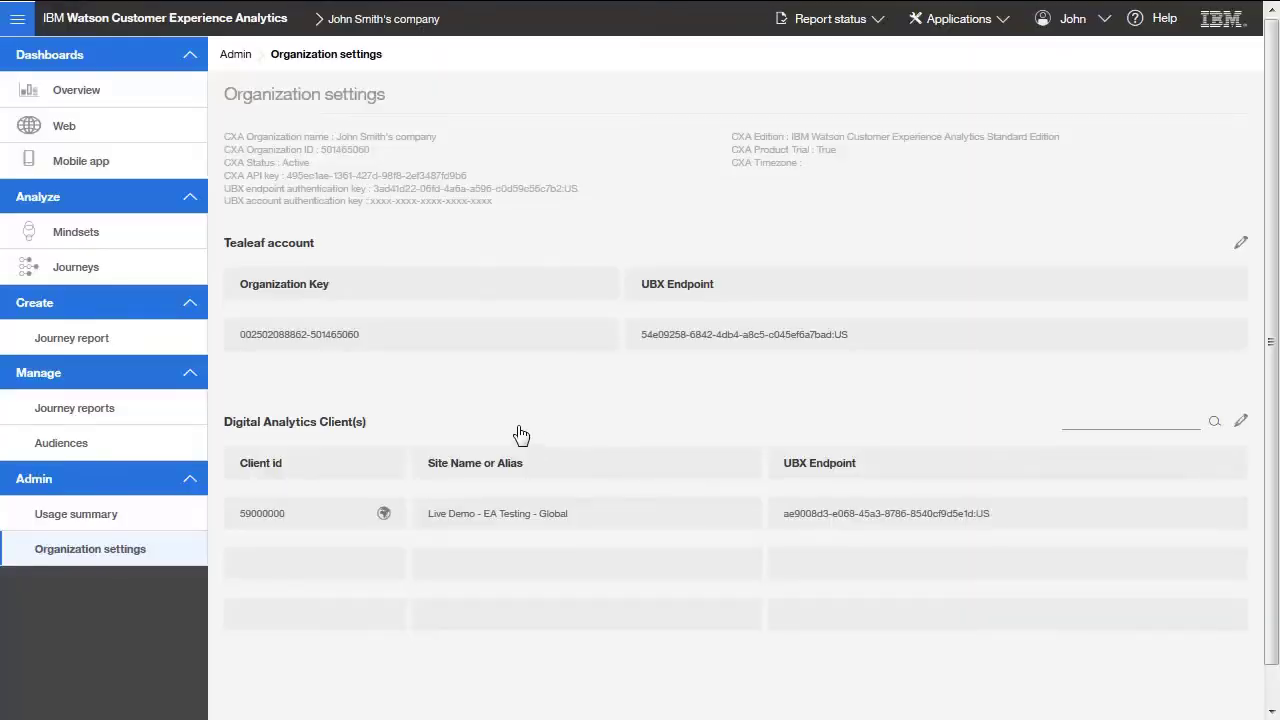
View the new journey report page and return to the Overview dashboard
left_click(57, 337)
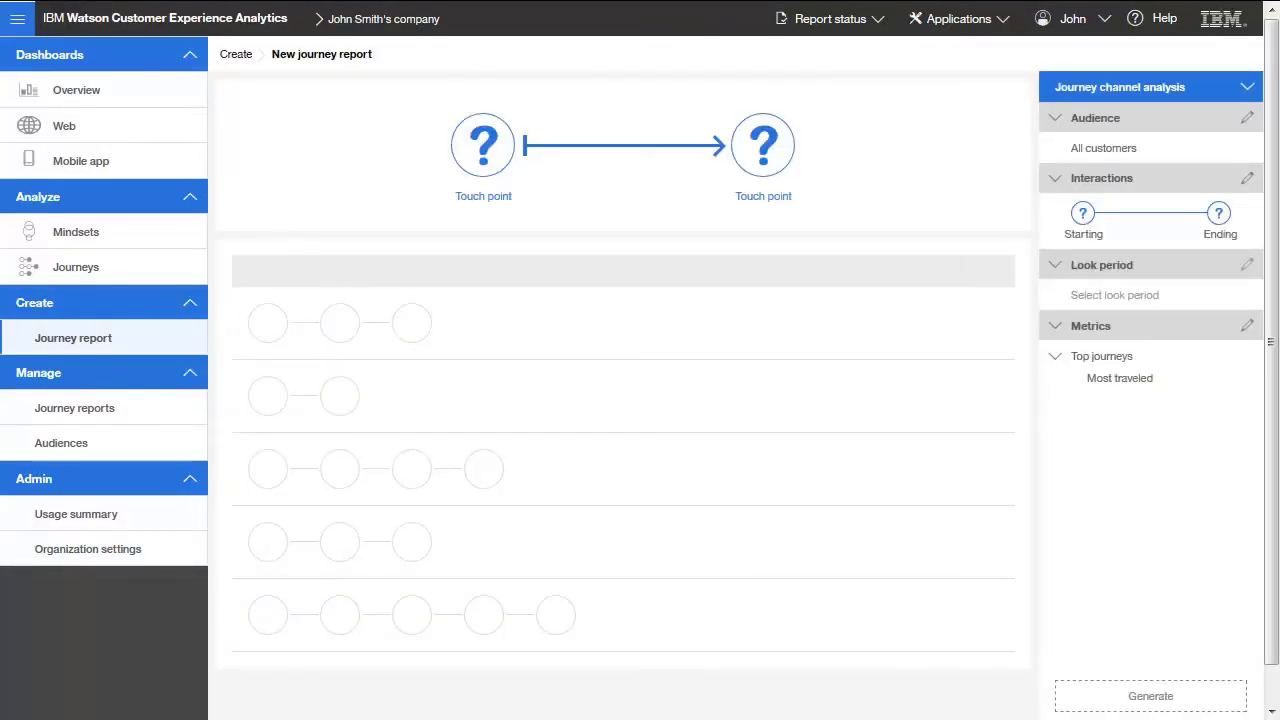
left_click(96, 96)
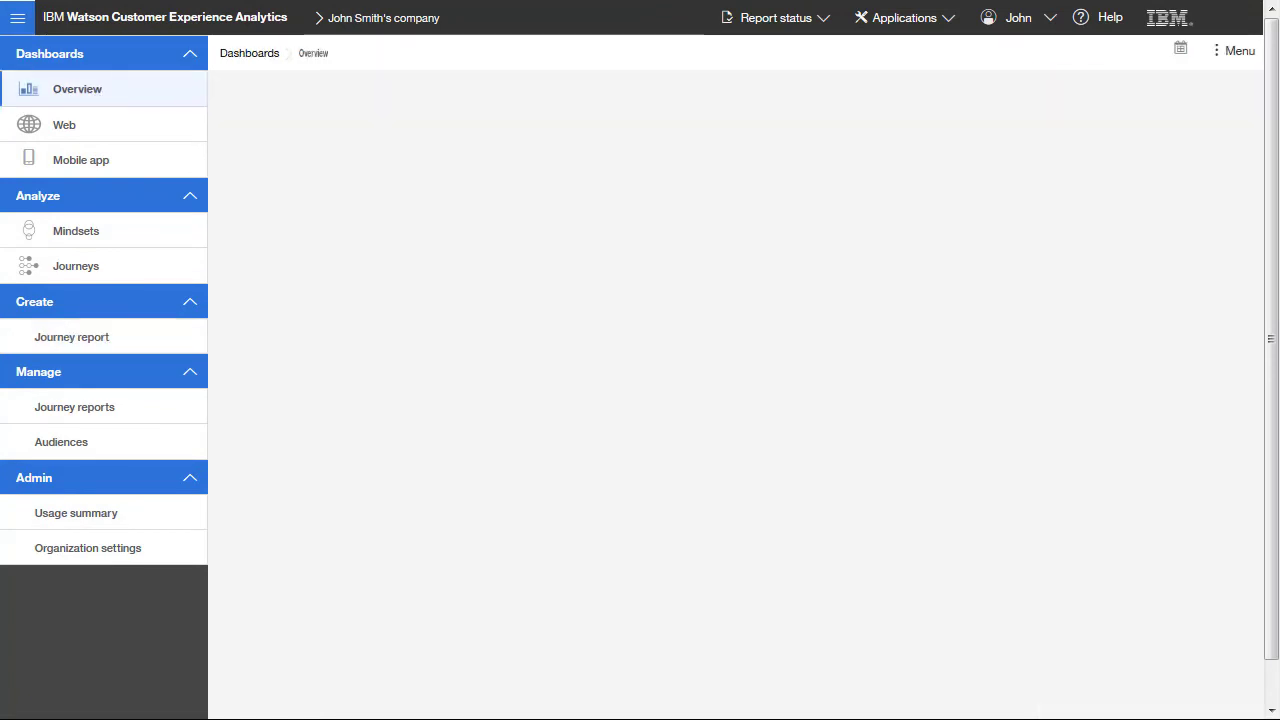